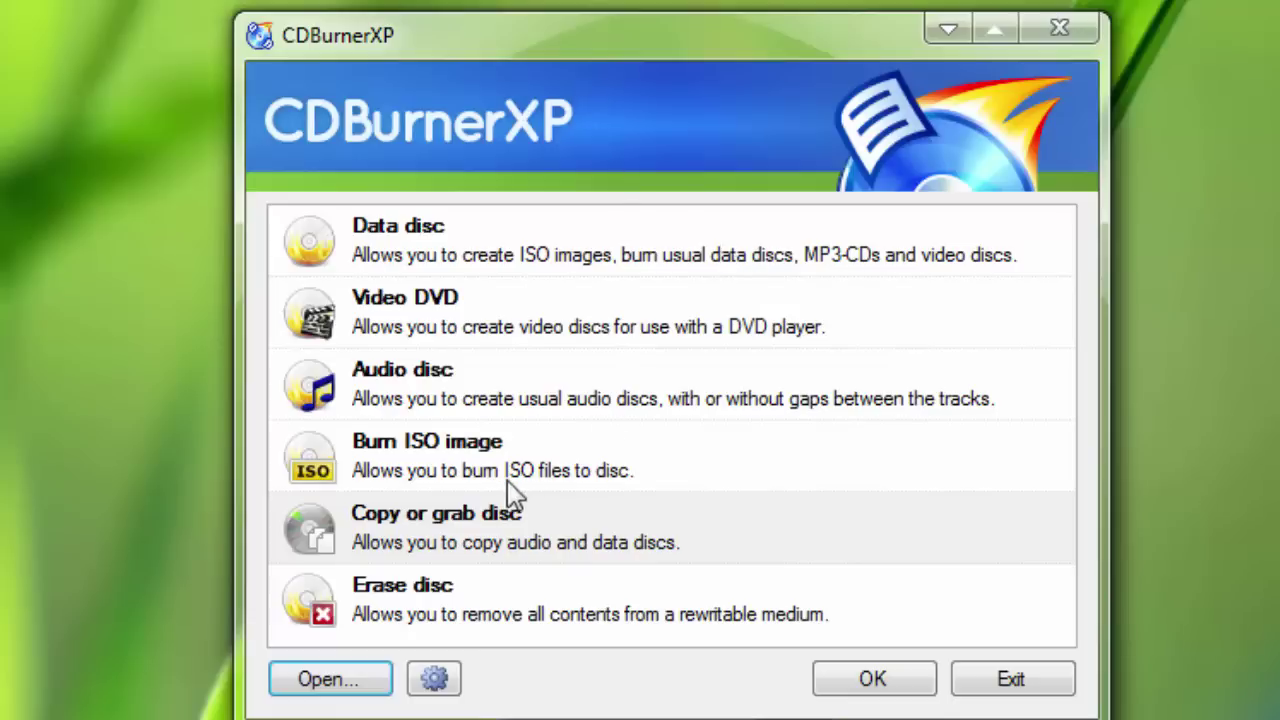
Open the Copy or grab disc function and view the available source devices
{"action": "left_click", "coordinate": [380, 535]}
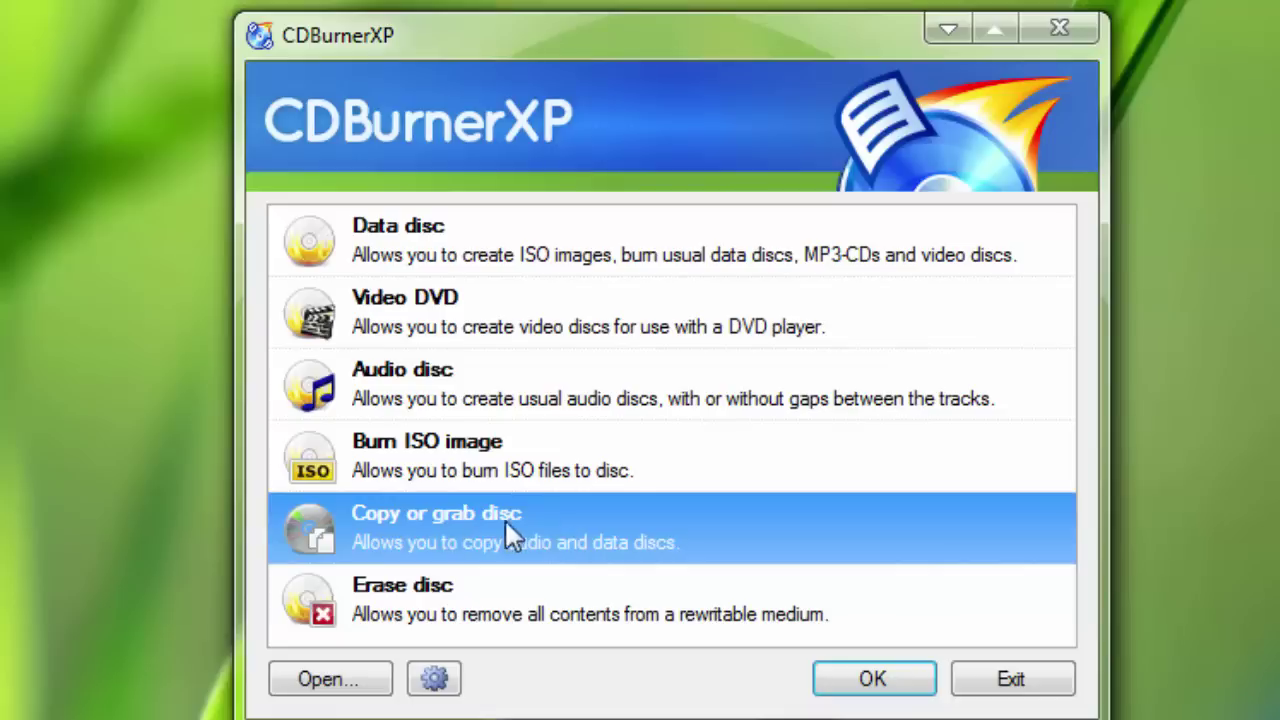
{"action": "left_click", "coordinate": [874, 681]}
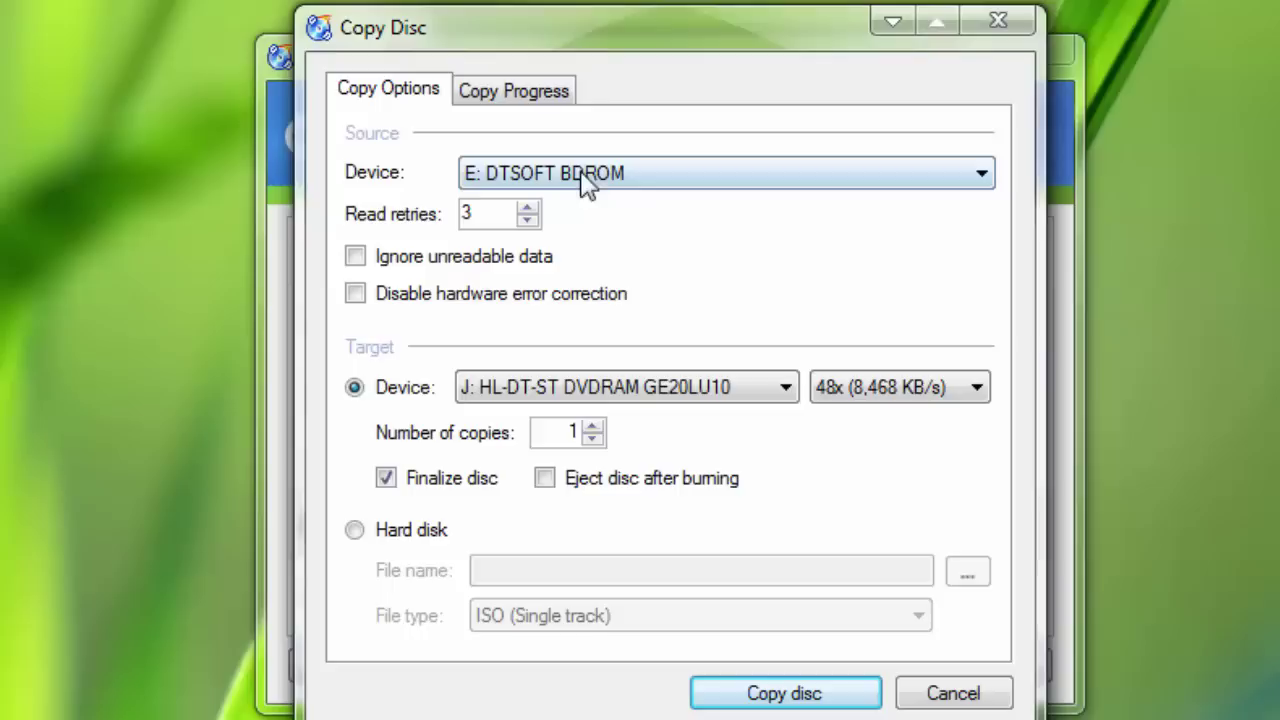
{"action": "left_click", "coordinate": [634, 173]}
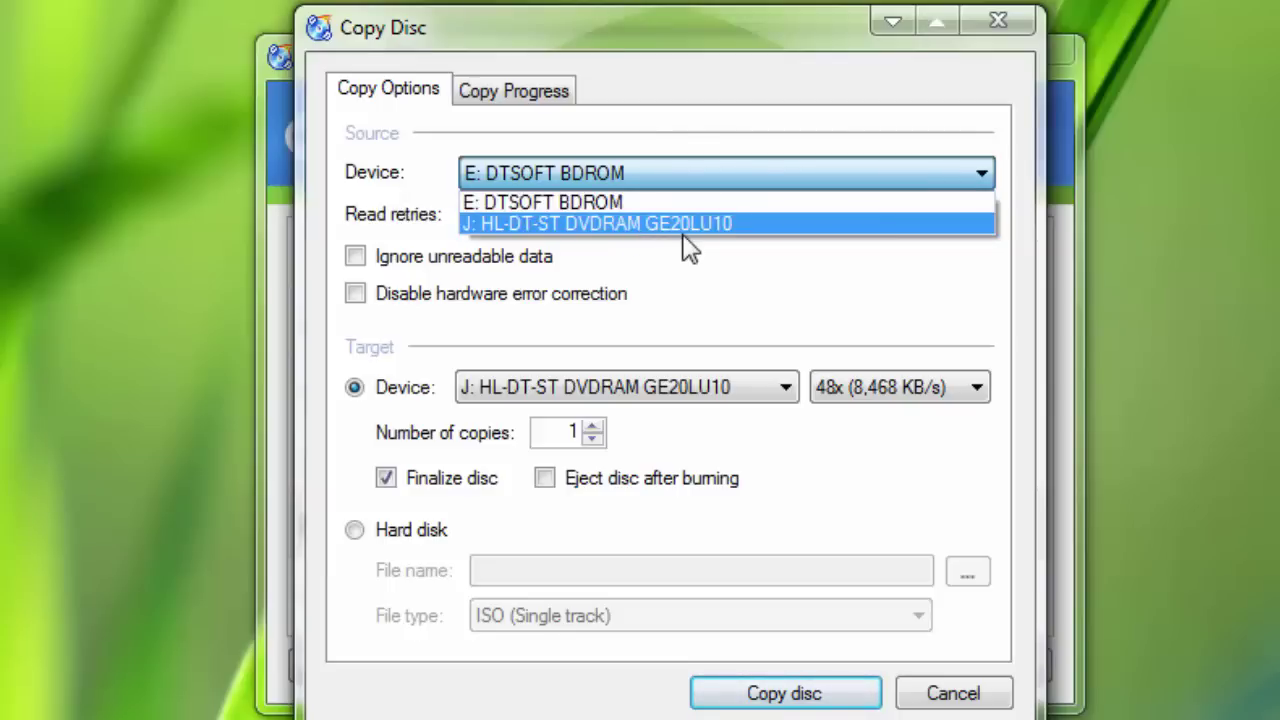
{"action": "left_click", "coordinate": [846, 140]}
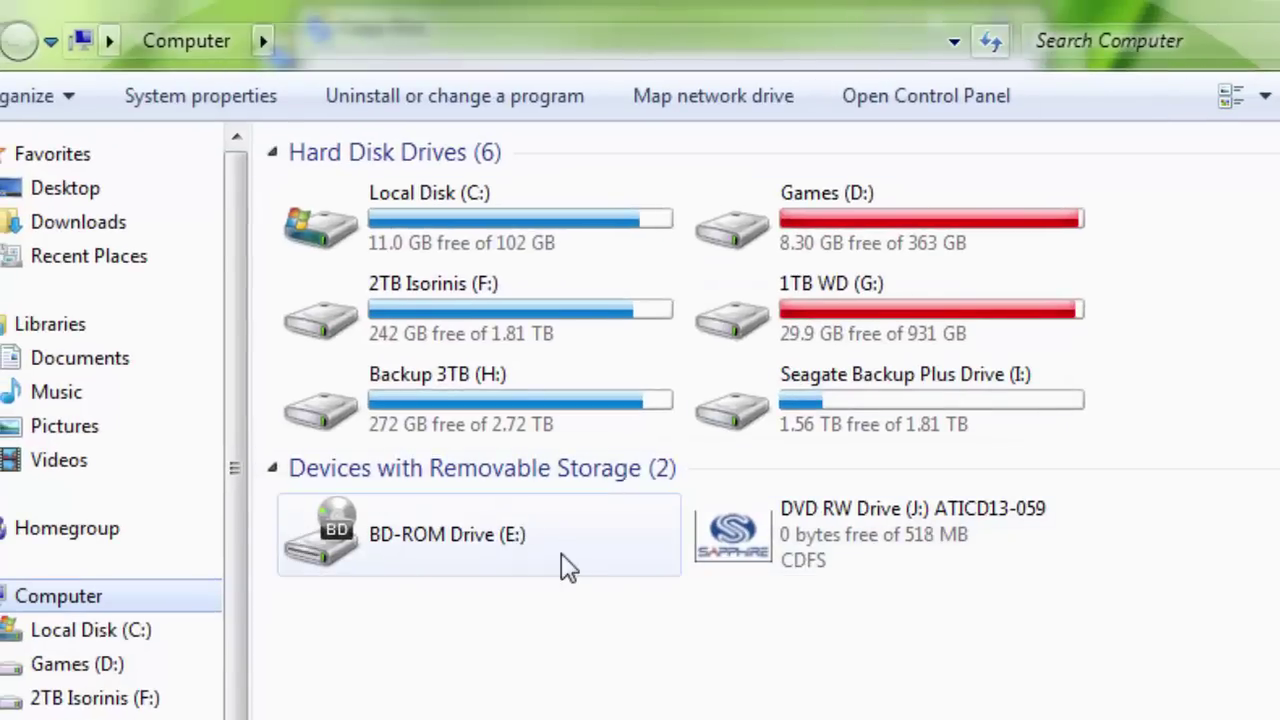
Check the two optical drives in Computer and set the copy's source device to J: HL-DT-ST DVDRAM GE20LU10
{"action": "left_click", "coordinate": [470, 550]}
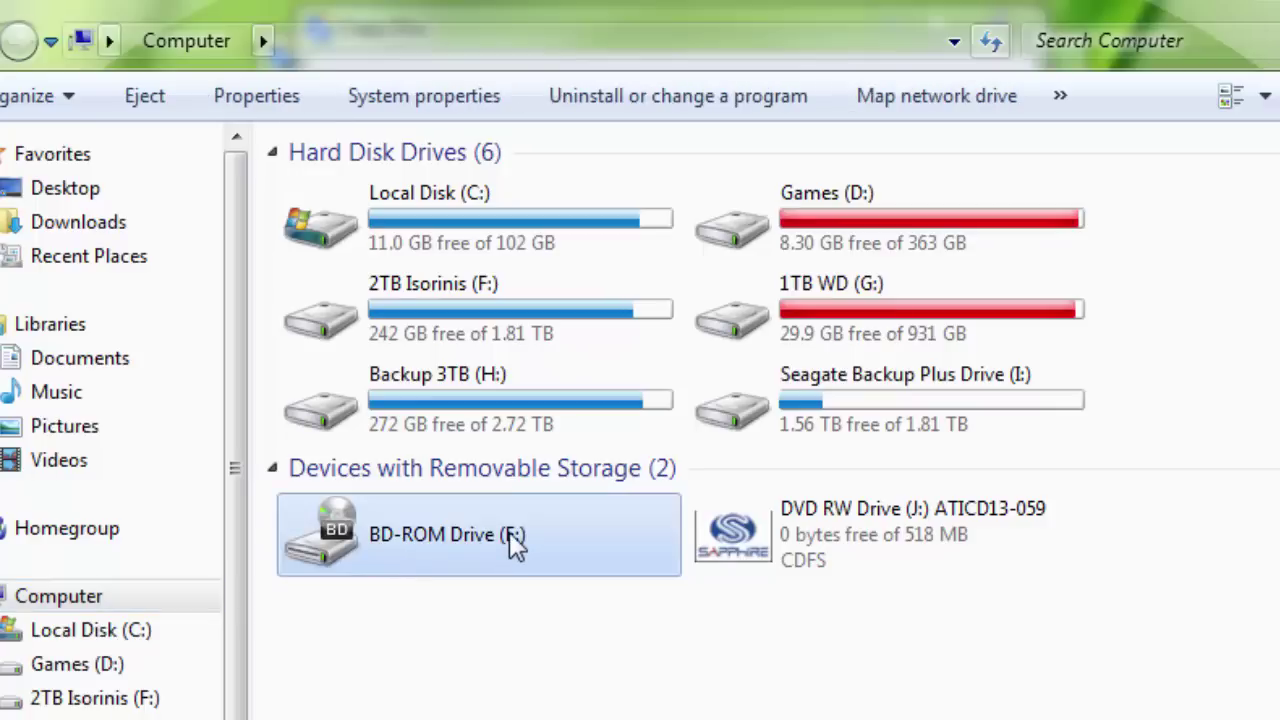
{"action": "left_click", "coordinate": [850, 540]}
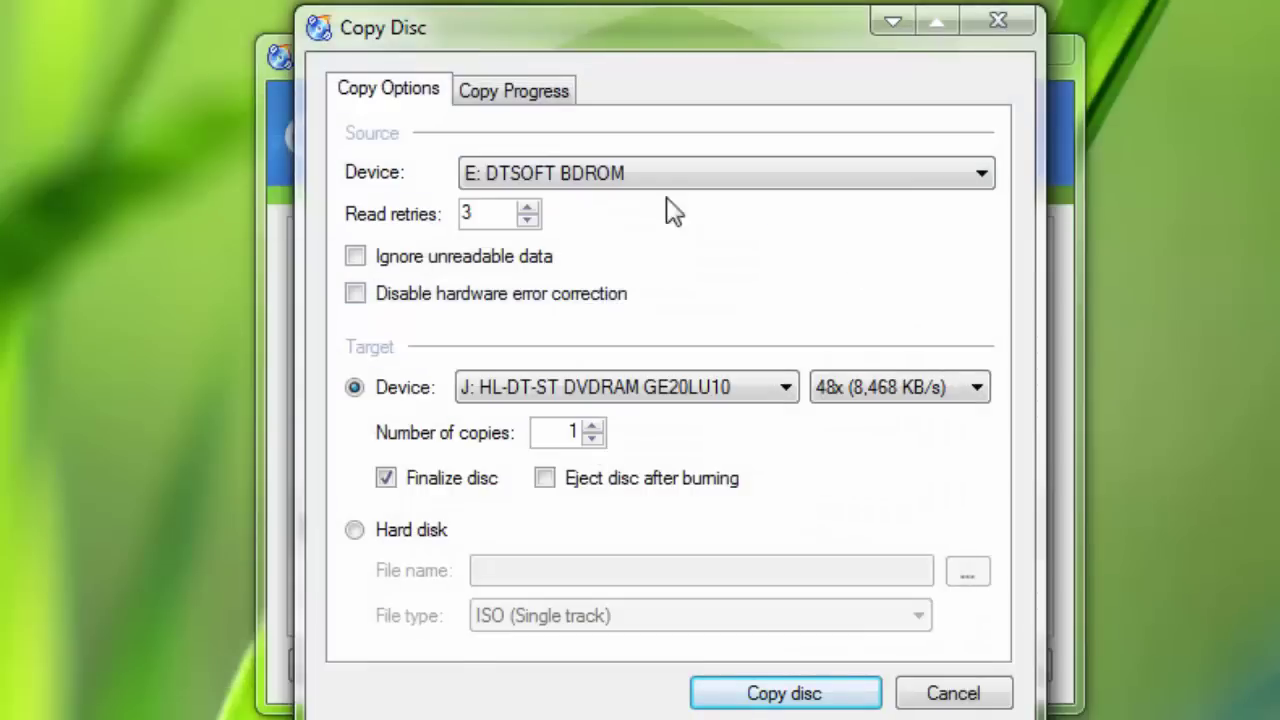
{"action": "left_click", "coordinate": [645, 175]}
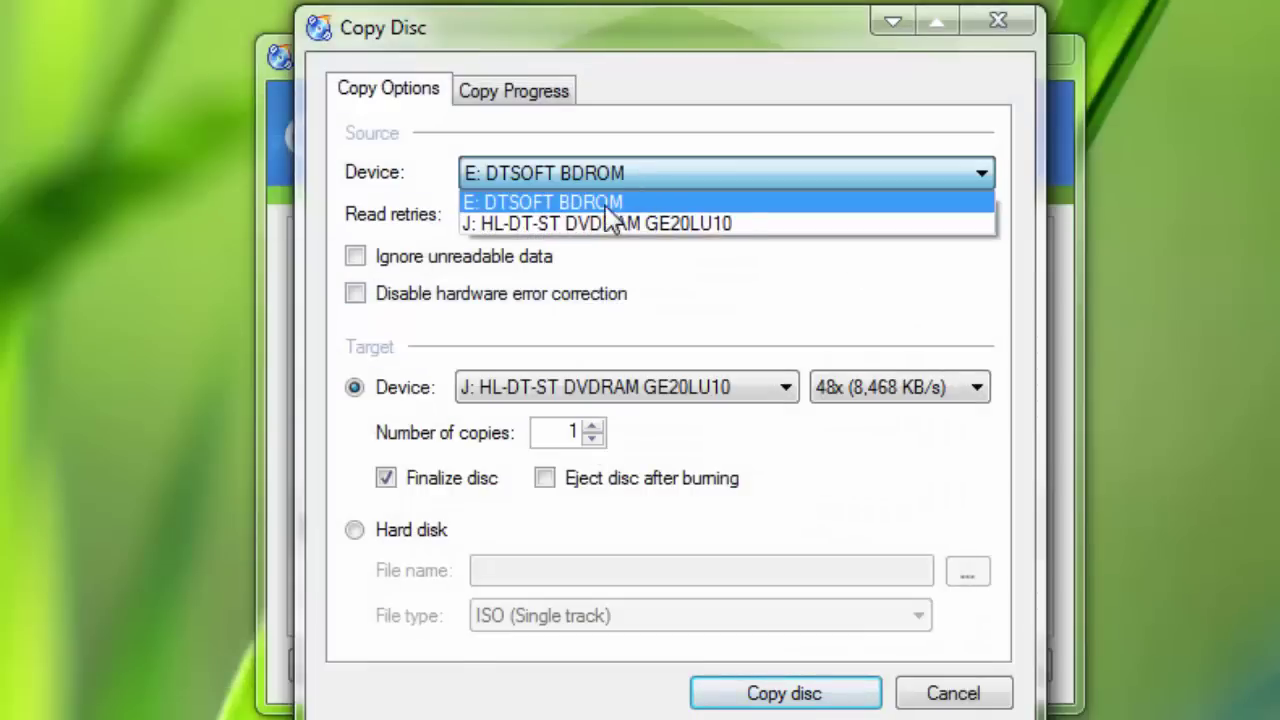
{"action": "left_click", "coordinate": [669, 223]}
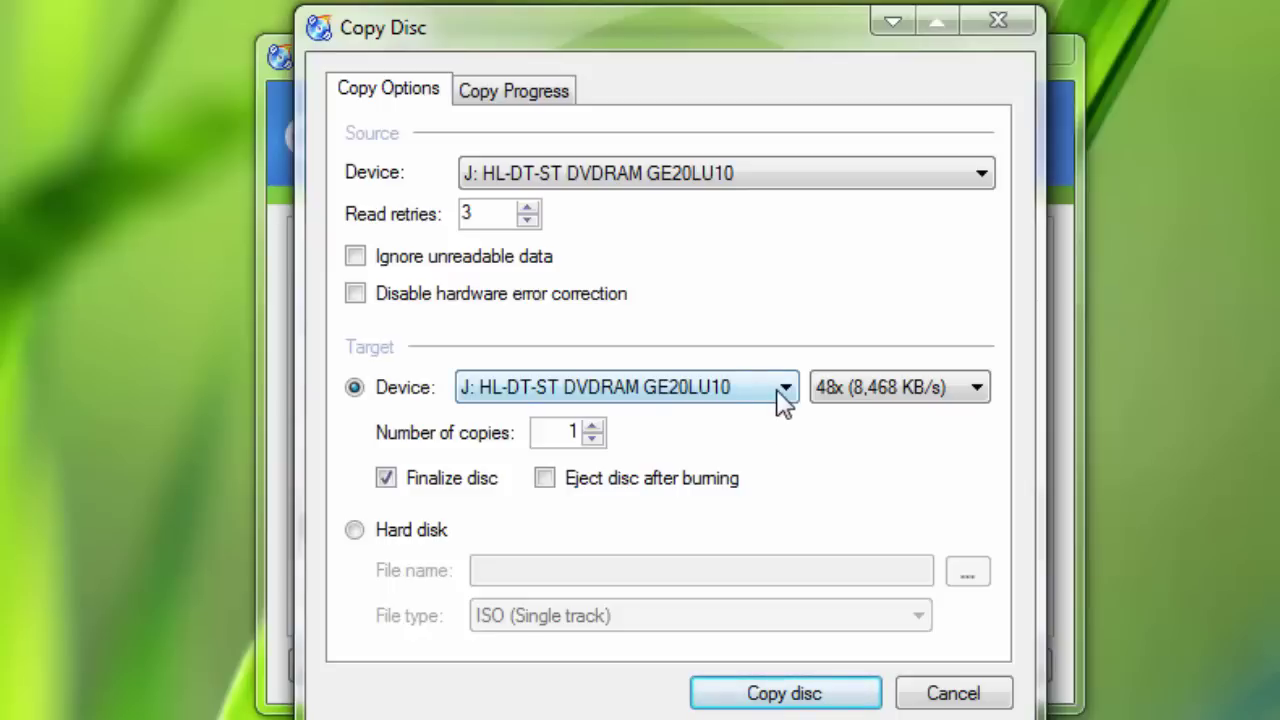
Set the copy target to the hard disk, as an ISO file named "video draiveriai" in the -=ISO folder
{"action": "left_click", "coordinate": [376, 541]}
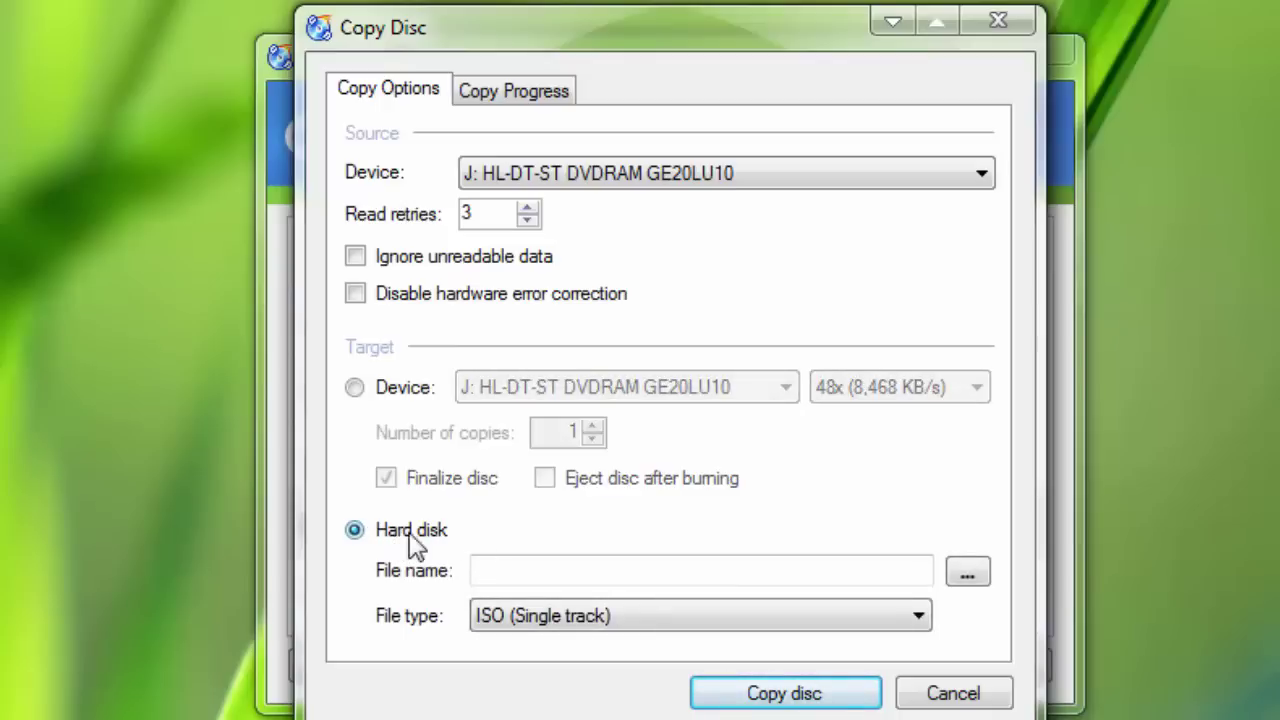
{"action": "type", "text": "video drivers"}
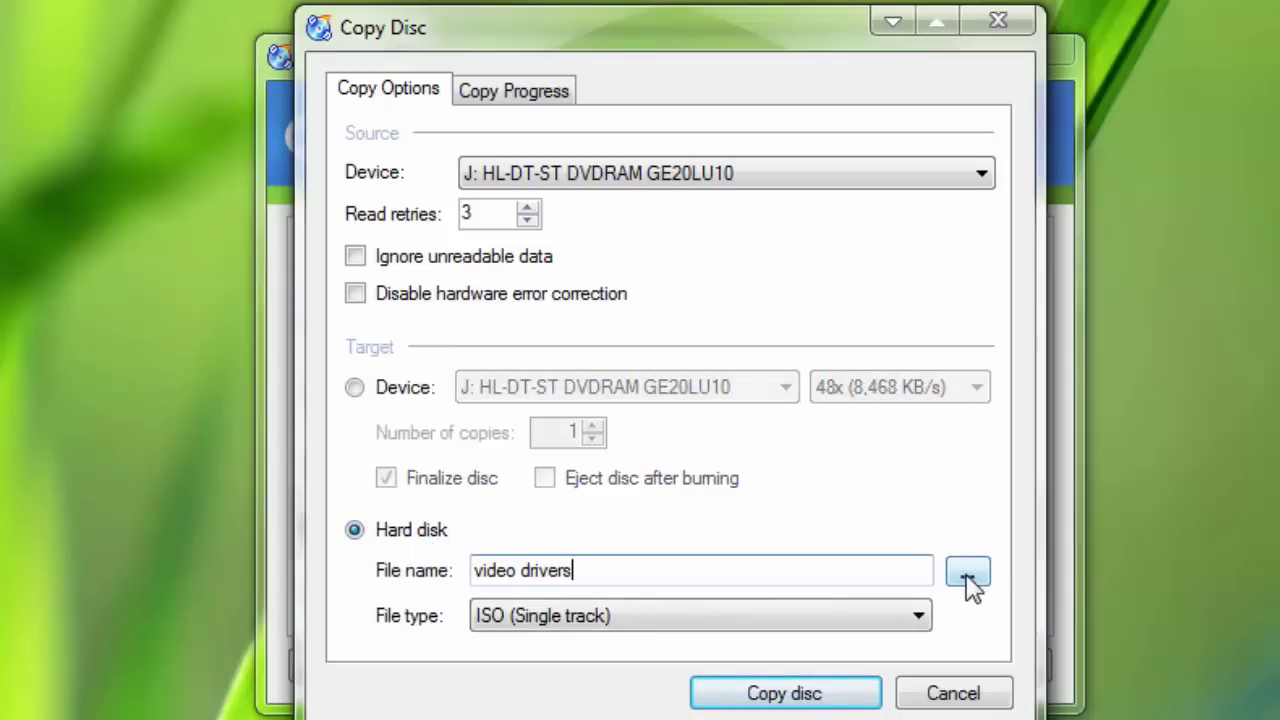
{"action": "left_click", "coordinate": [967, 574]}
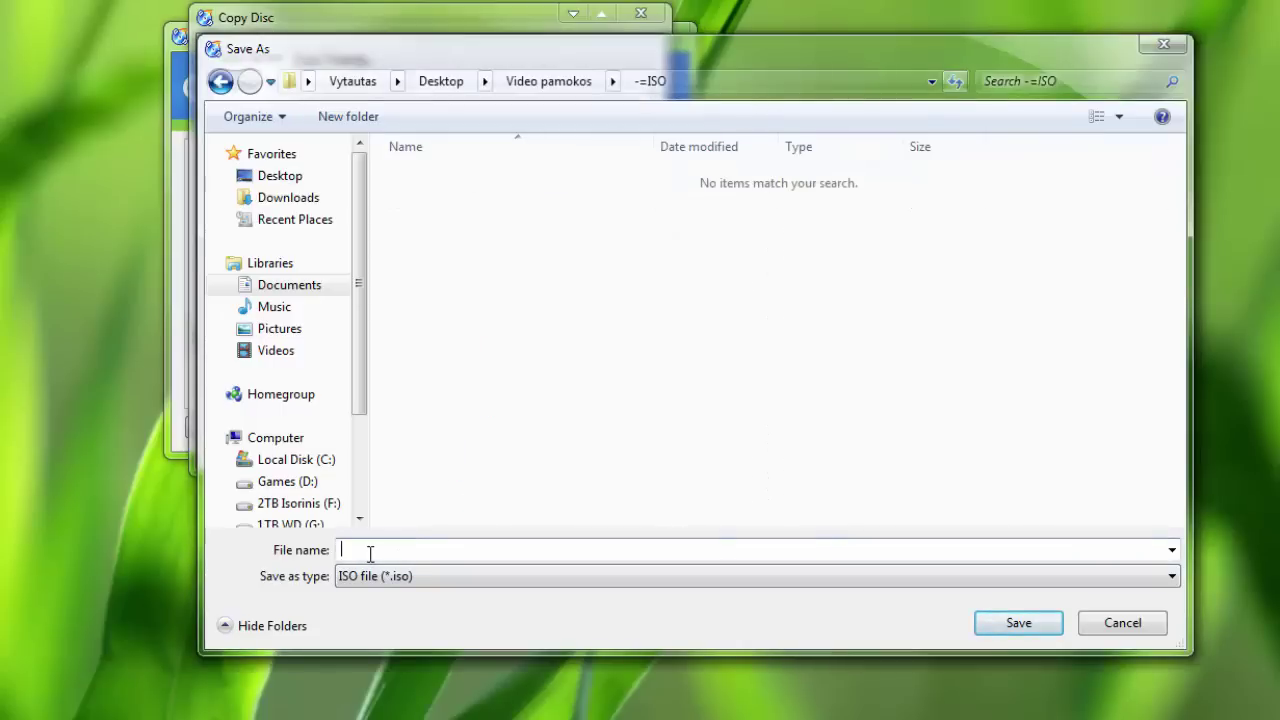
{"action": "type", "text": "video draiveriai"}
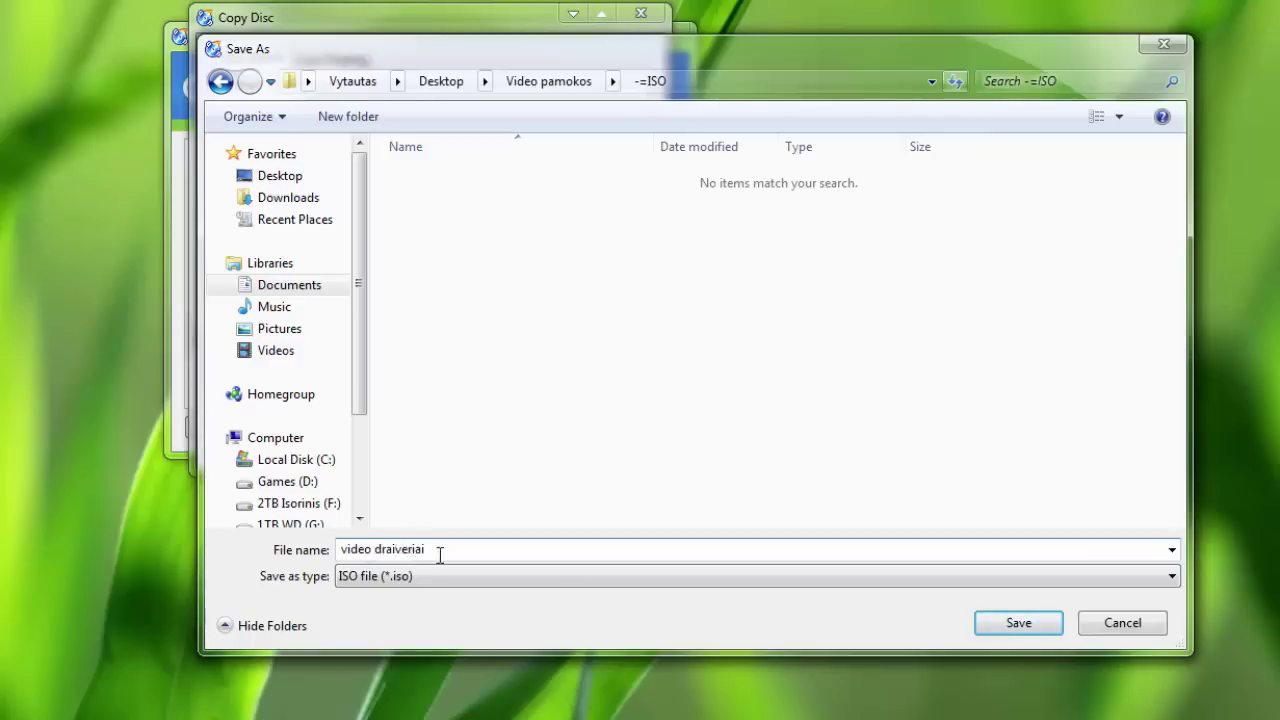
{"action": "left_click", "coordinate": [1013, 614]}
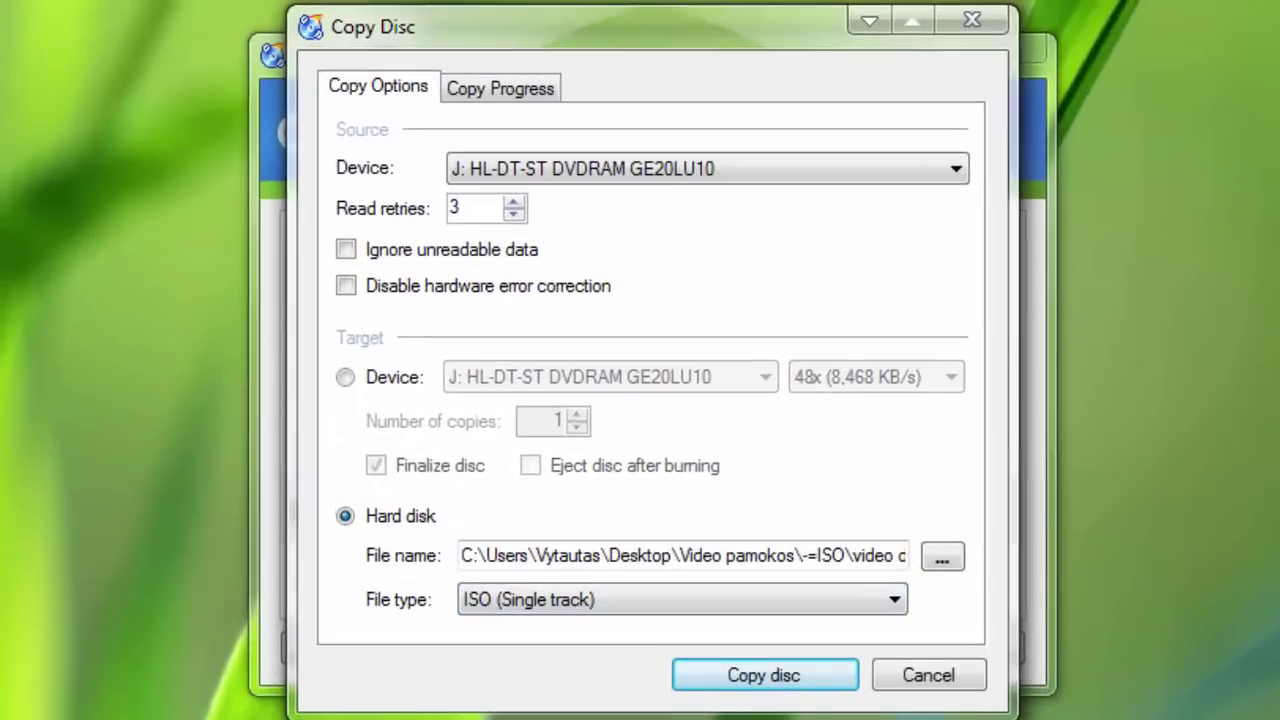
Copy the disc to the ISO file and exit CDBurnerXP once the extraction is finished
{"action": "left_click", "coordinate": [767, 675]}
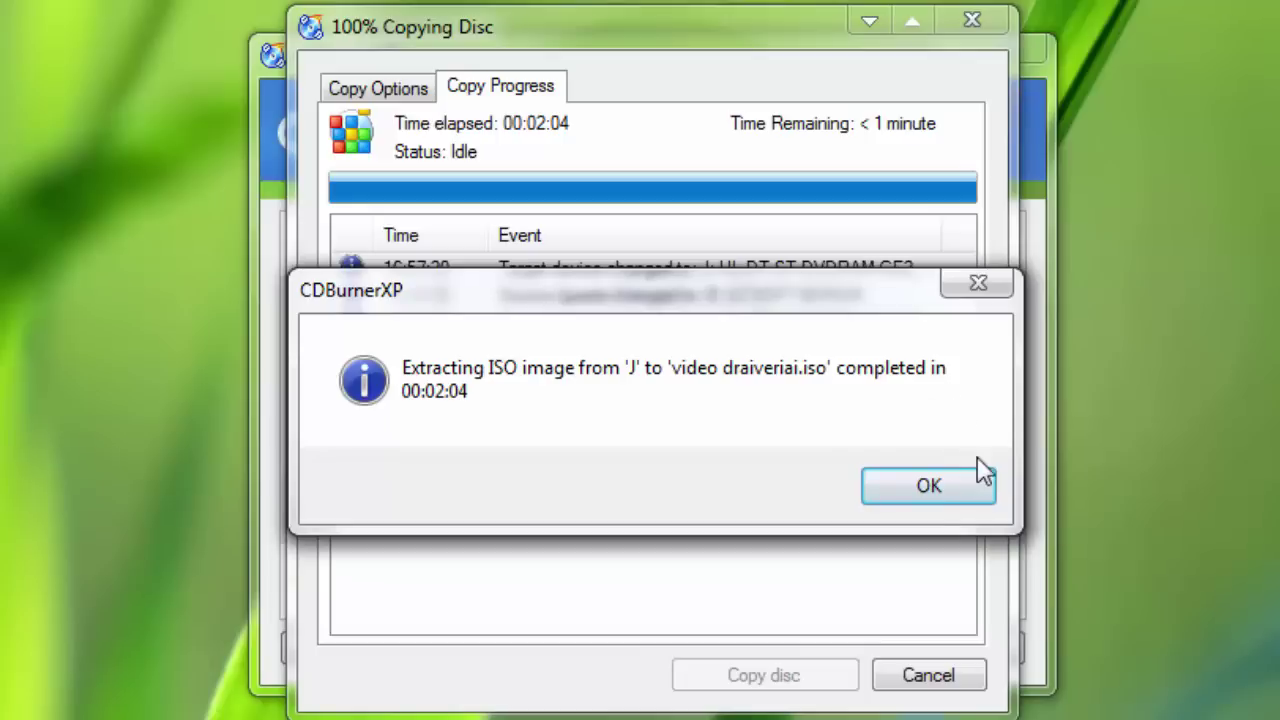
{"action": "left_click", "coordinate": [929, 487]}
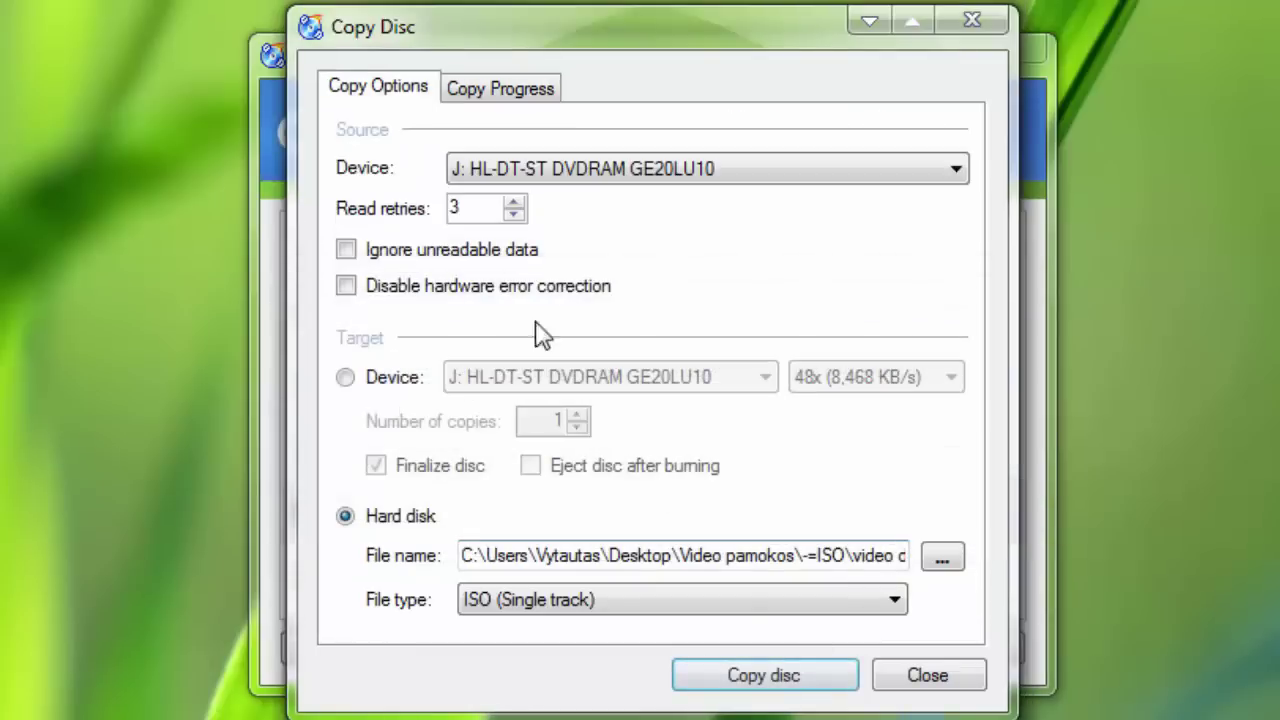
{"action": "left_click", "coordinate": [938, 675]}
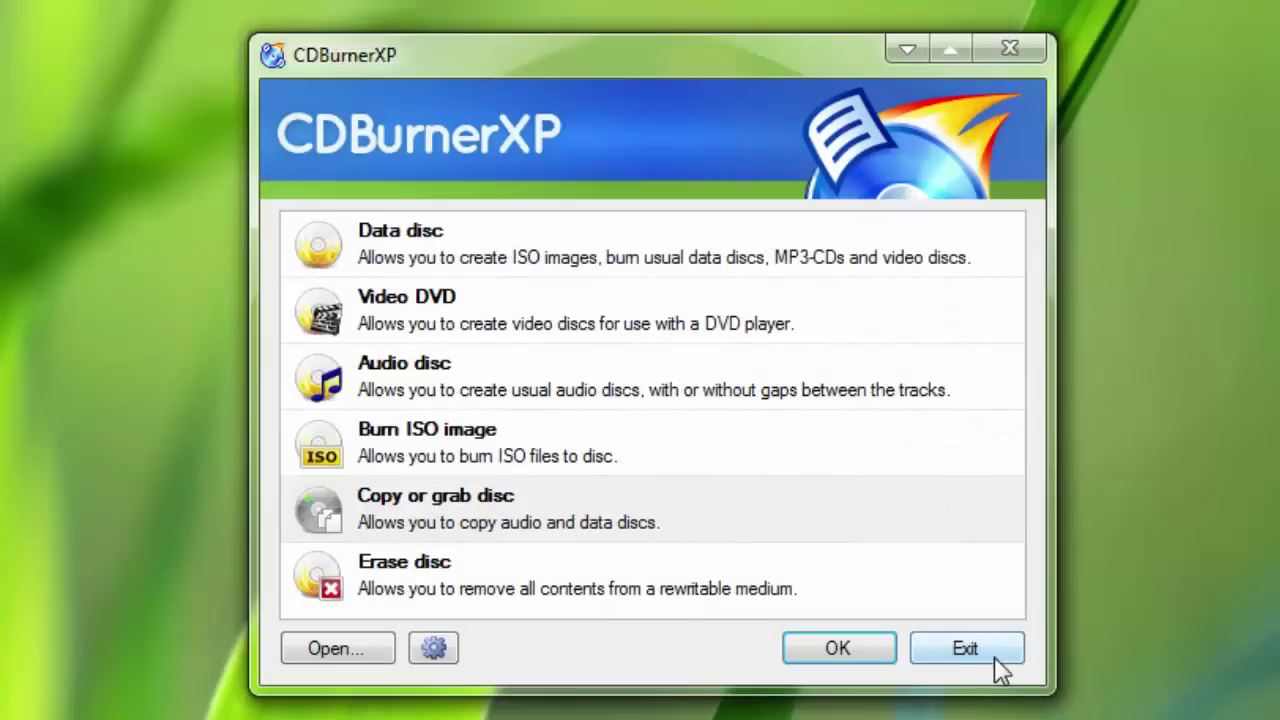
{"action": "left_click", "coordinate": [966, 649]}
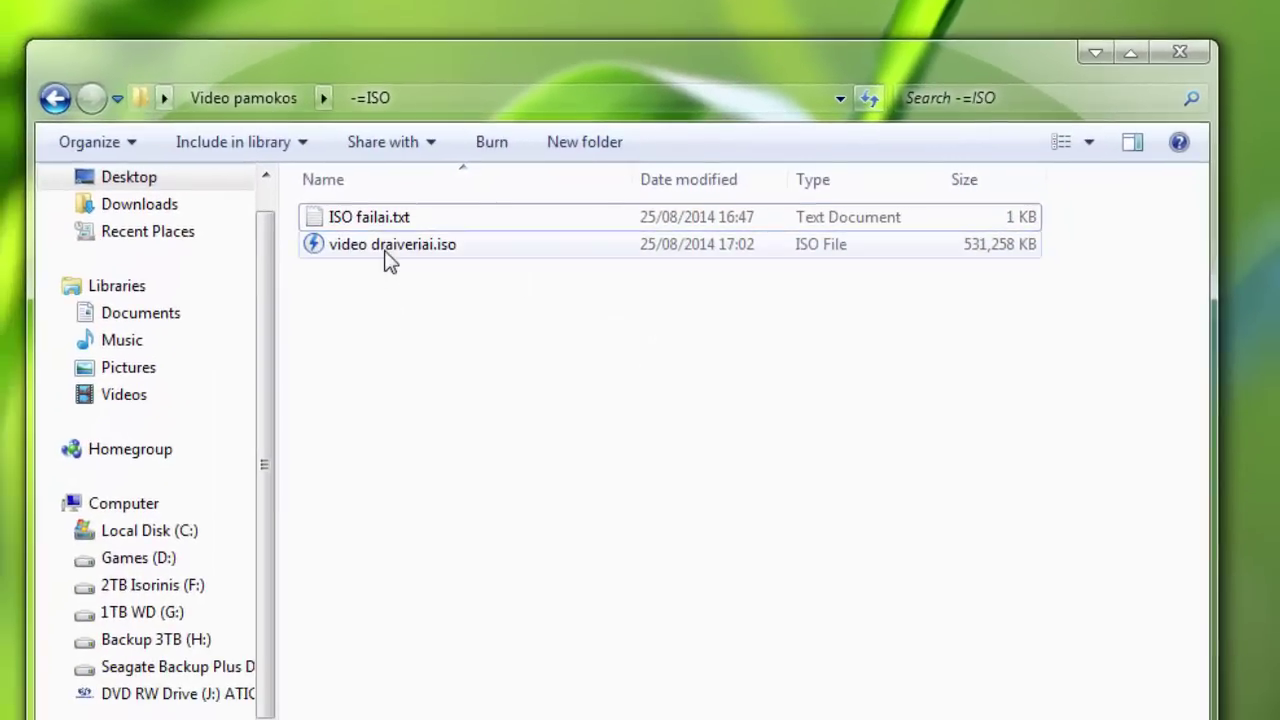
Mount video draiveriai.iso from the -=ISO folder, view the files on BD-ROM Drive (E:) and close their window
{"action": "left_click", "coordinate": [388, 250]}
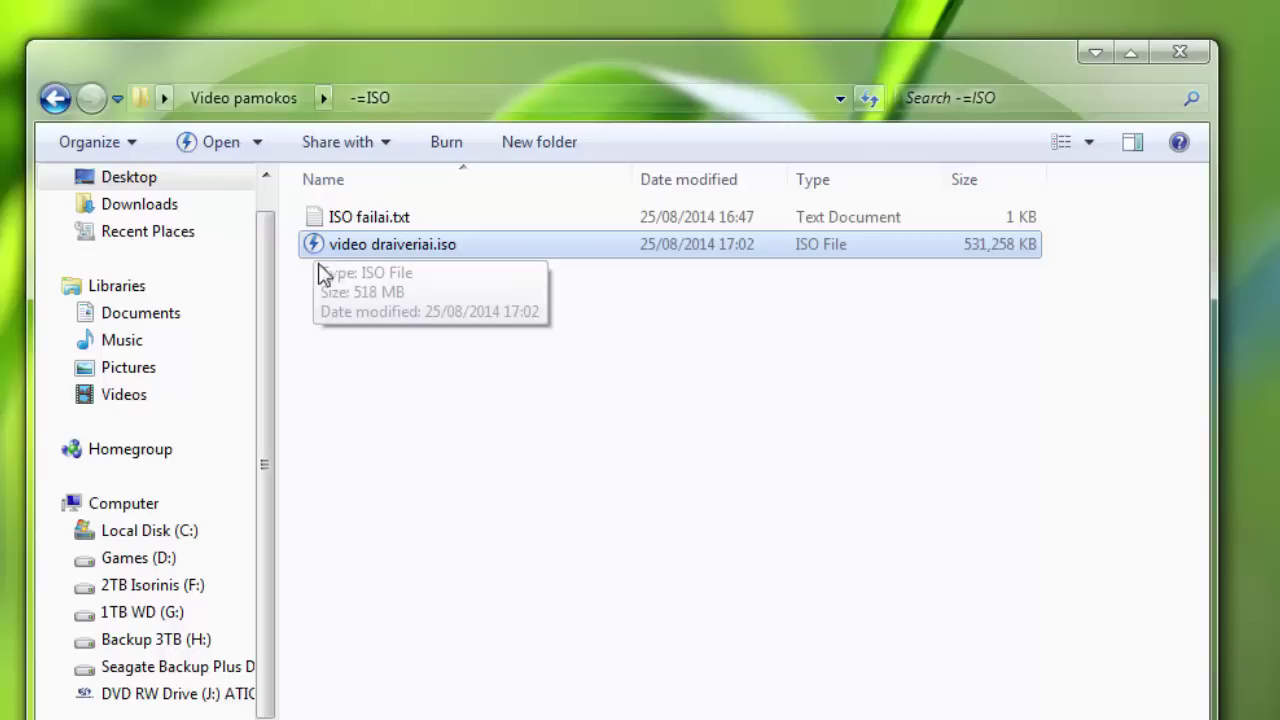
{"action": "left_click", "coordinate": [371, 250]}
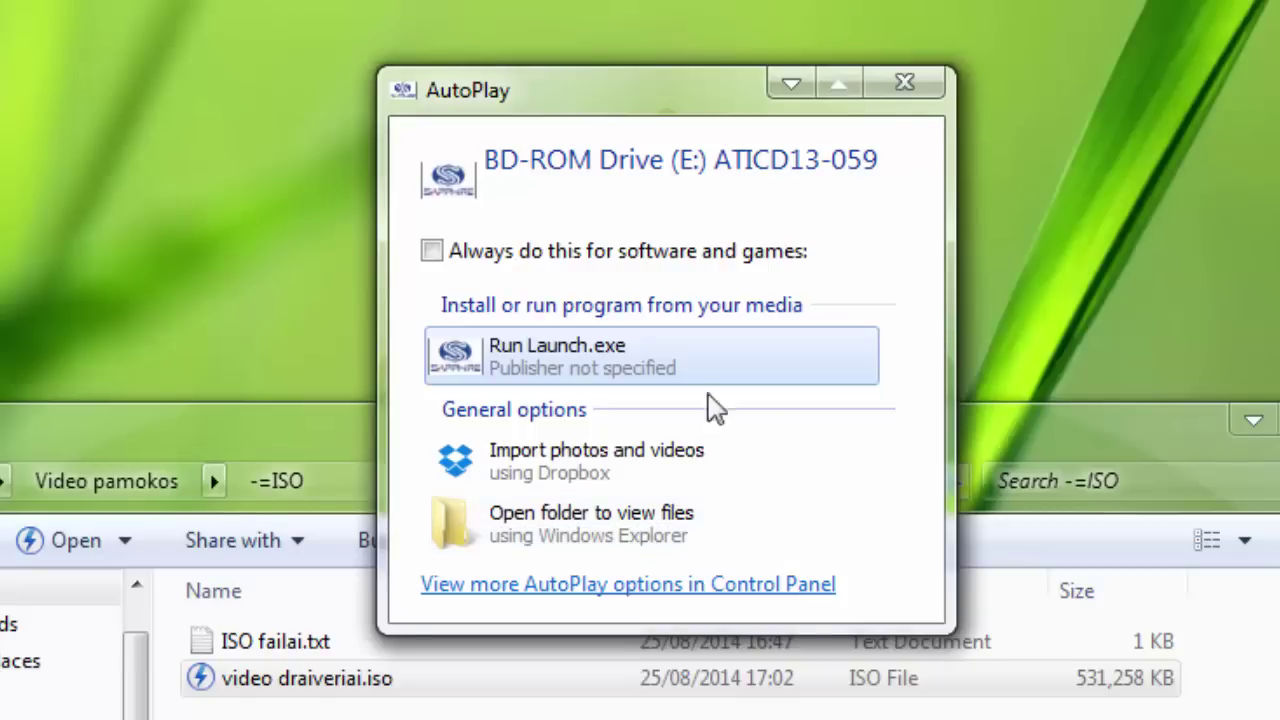
{"action": "left_click", "coordinate": [760, 522]}
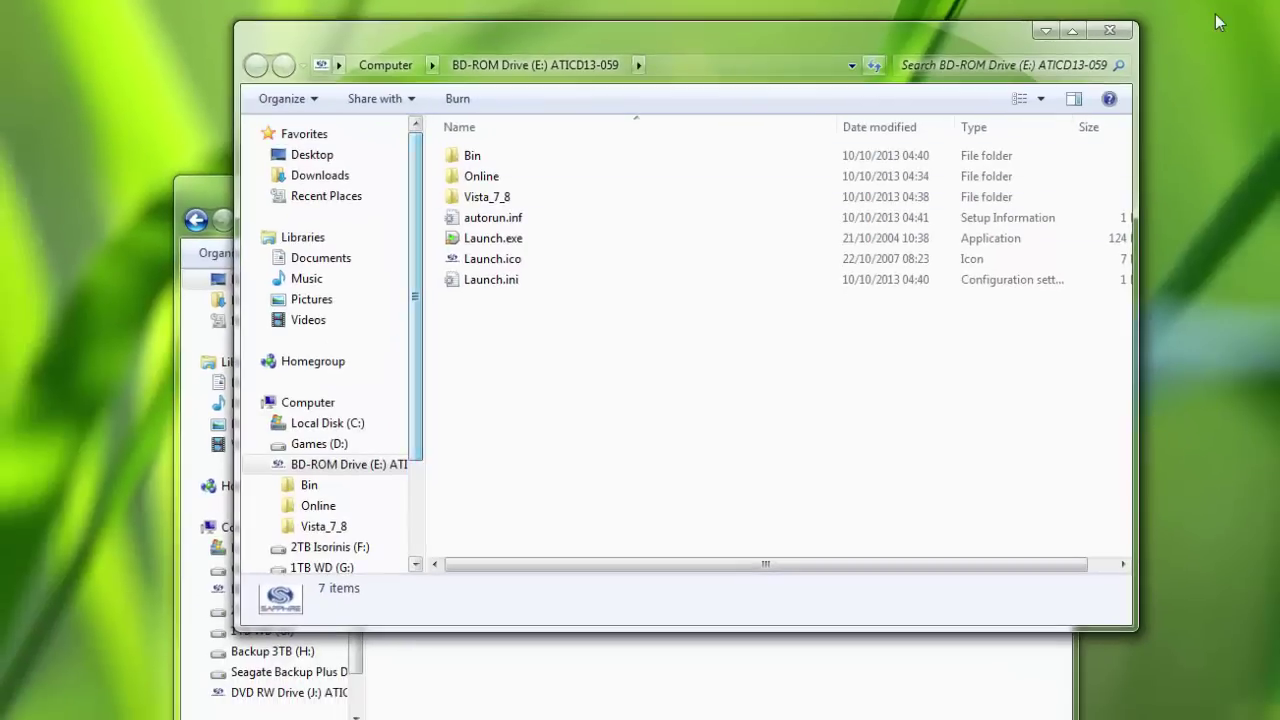
{"action": "left_click", "coordinate": [1126, 33]}
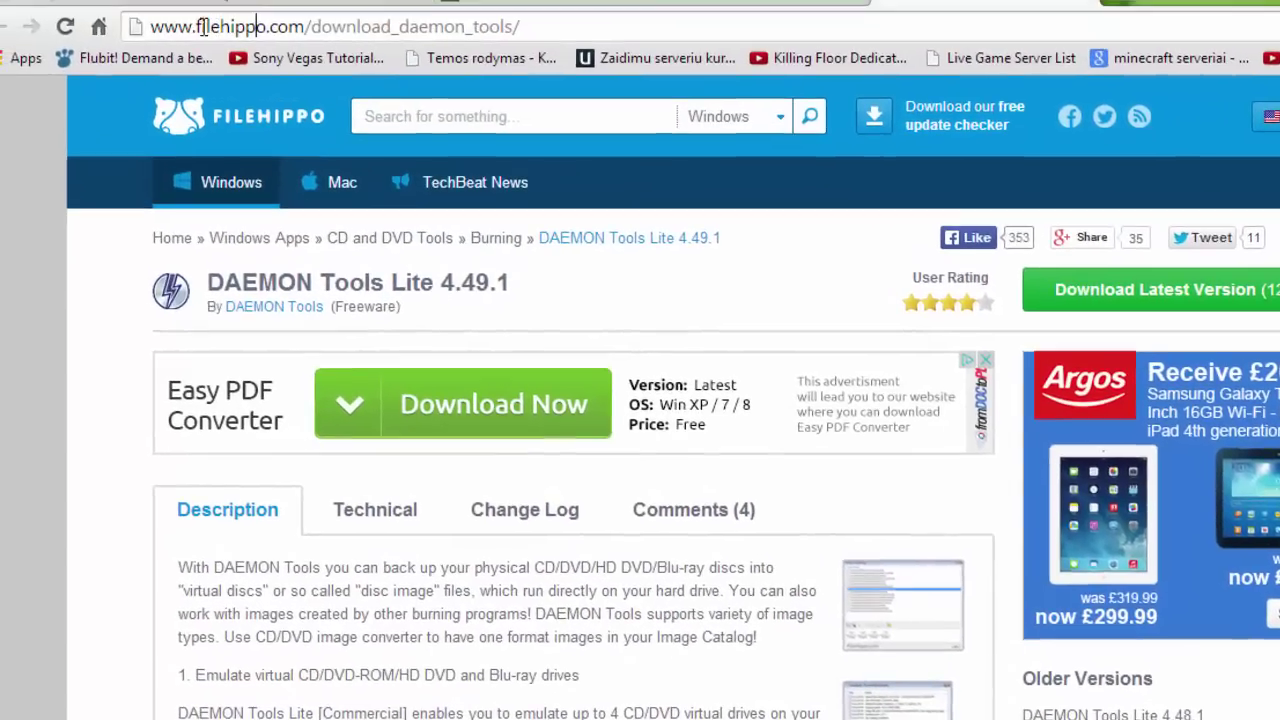
Highlight the web address of the DAEMON Tools Lite download page on FileHippo in the browser
{"action": "left_click_drag", "start_coordinate": [198, 27], "coordinate": [857, 51]}
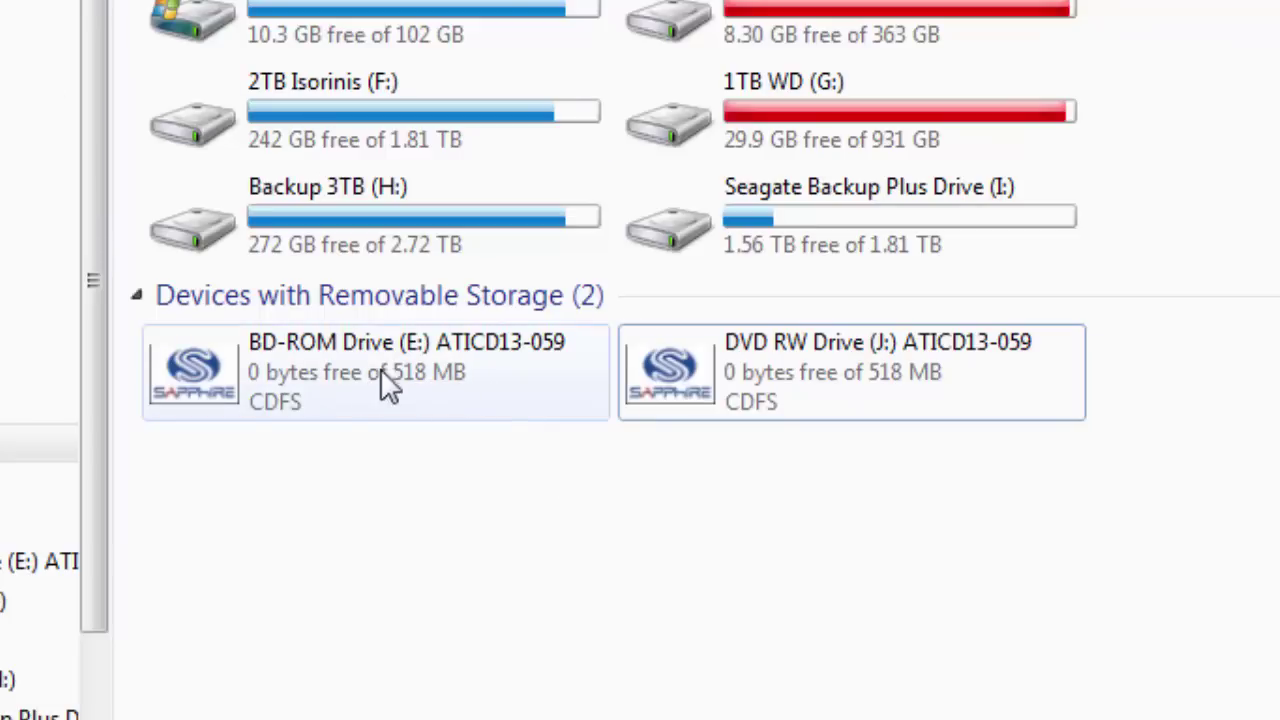
Compare the two removable drives in Computer and eject the physical disc from DVD RW Drive (J:)
{"action": "left_click", "coordinate": [276, 380]}
{"action": "right_click", "coordinate": [276, 380]}
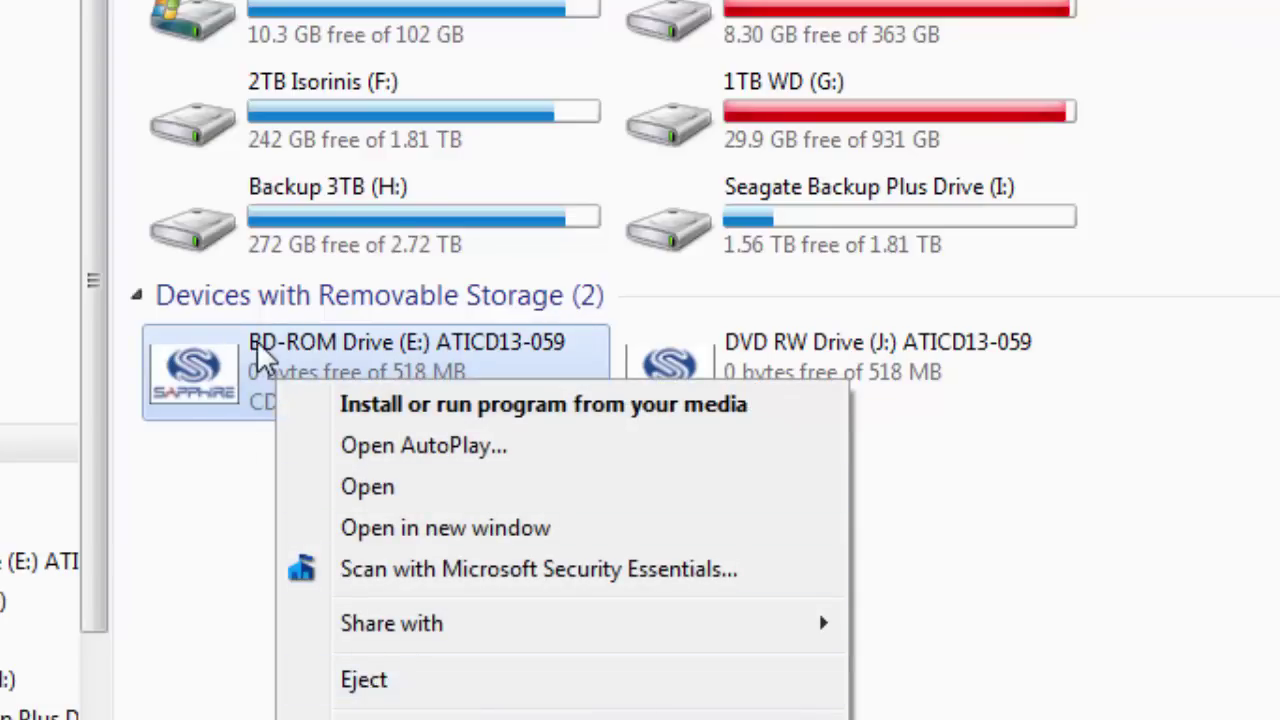
{"action": "left_click", "coordinate": [870, 390]}
{"action": "left_click", "coordinate": [912, 369]}
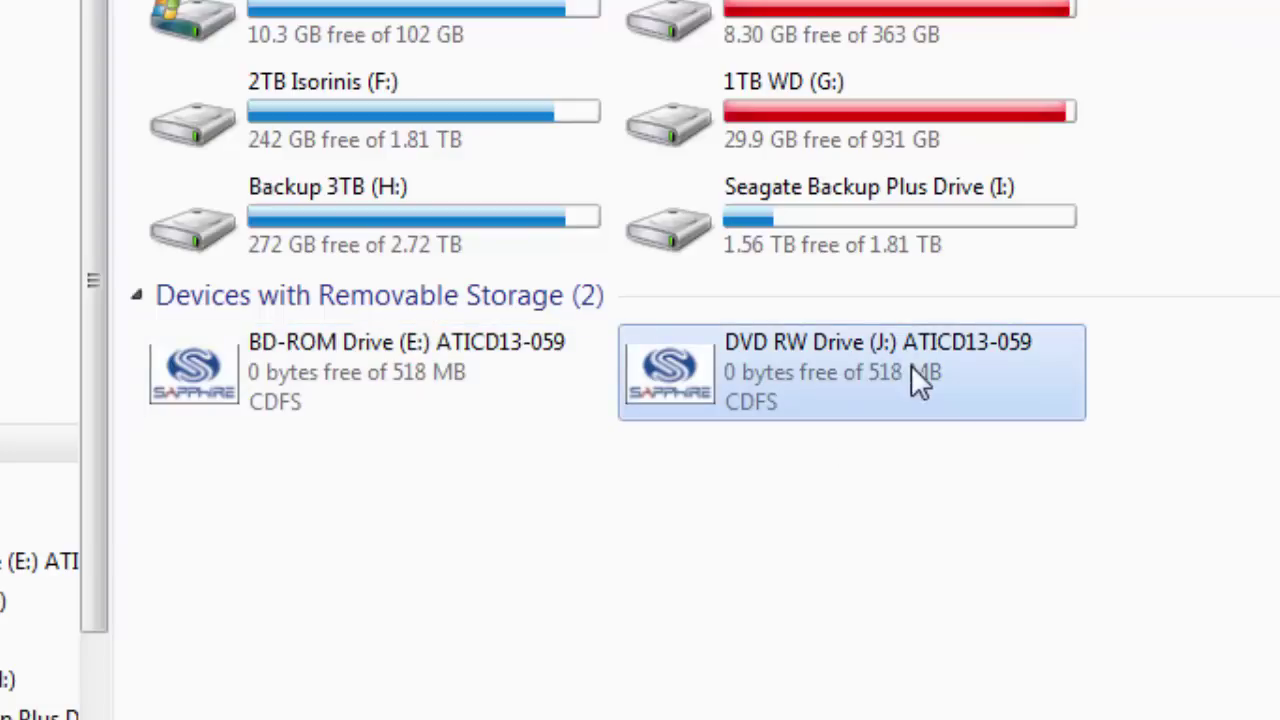
{"action": "right_click", "coordinate": [836, 364]}
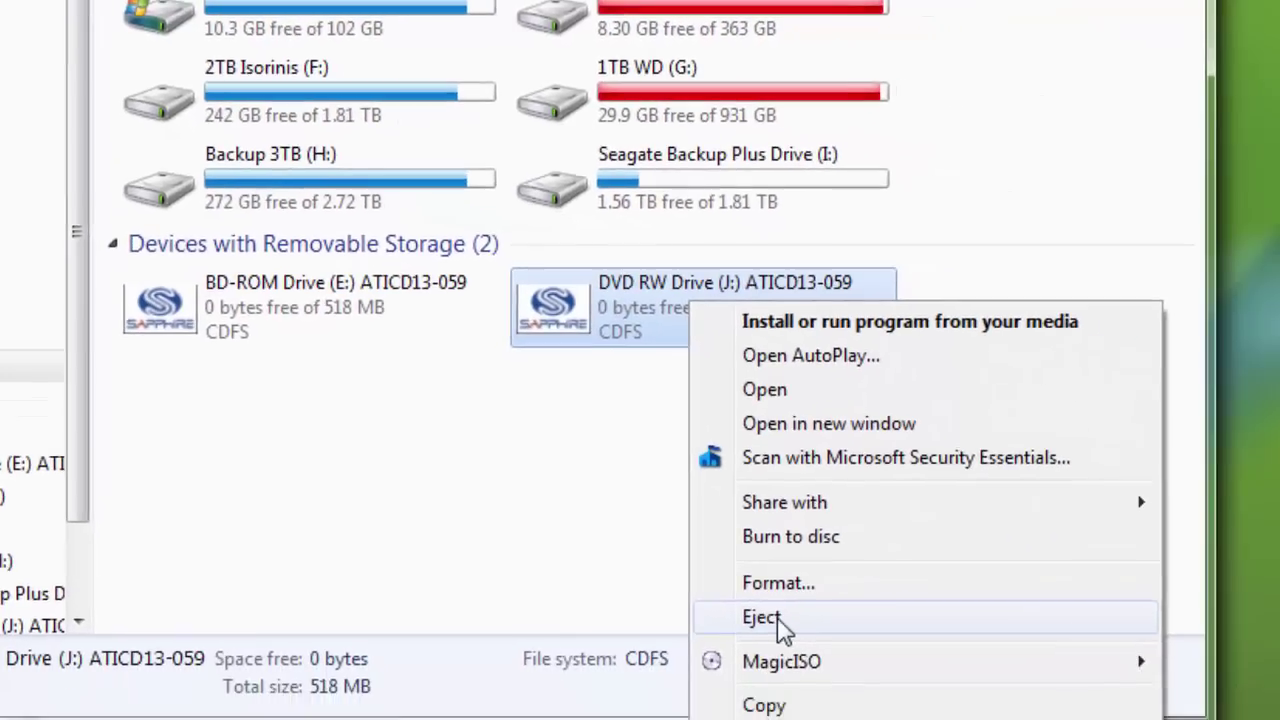
{"action": "left_click", "coordinate": [980, 719]}
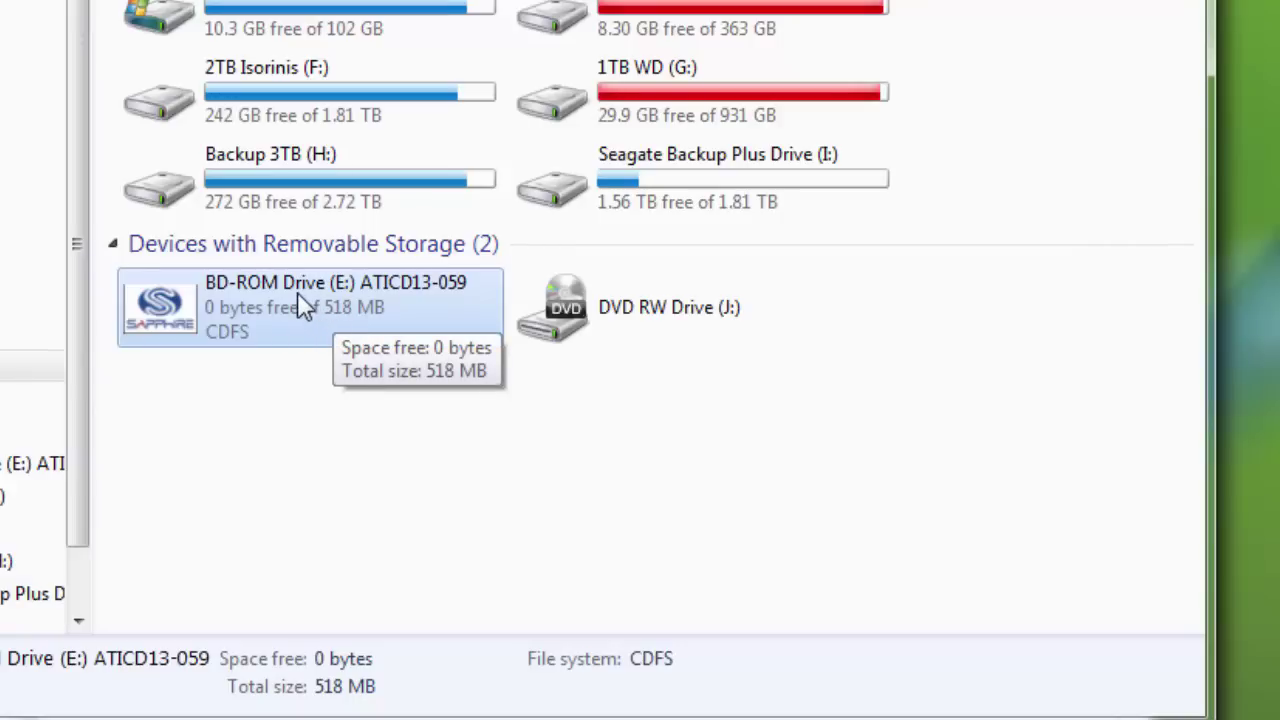
Eject the mounted image from BD-ROM Drive (E:) and close the DAEMON Tools Lite window
{"action": "right_click", "coordinate": [297, 294]}
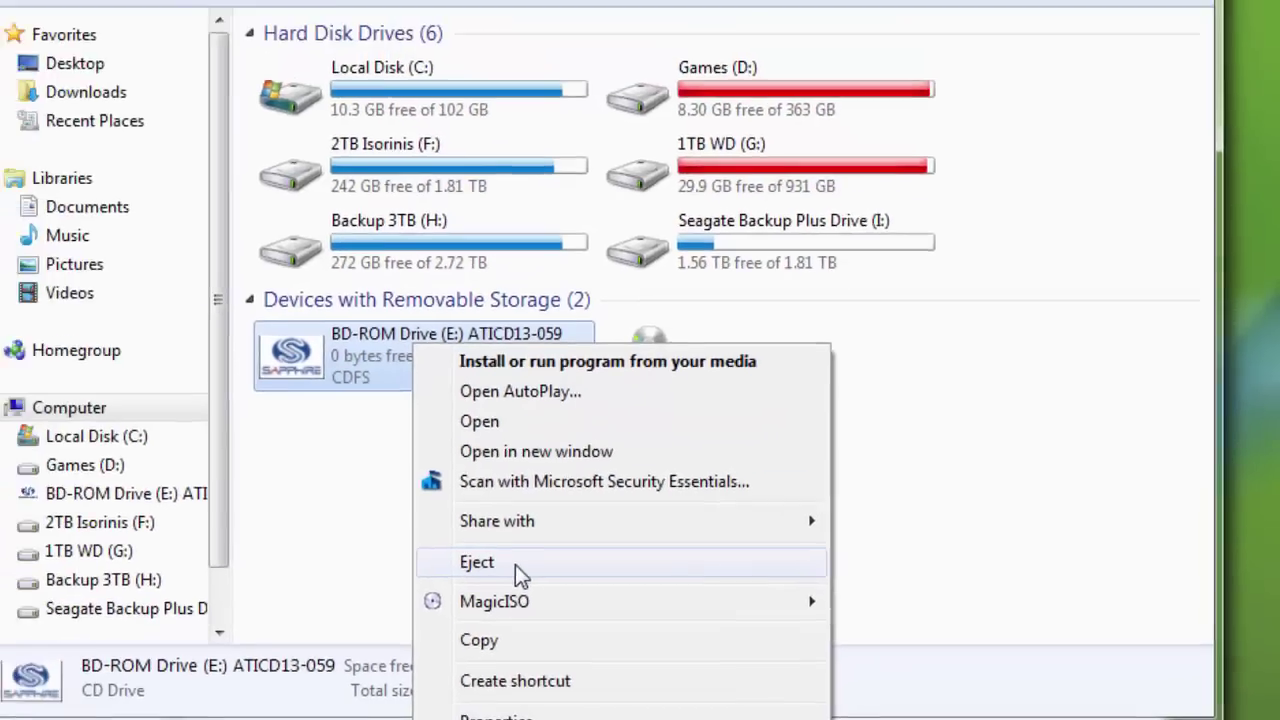
{"action": "left_click", "coordinate": [517, 564]}
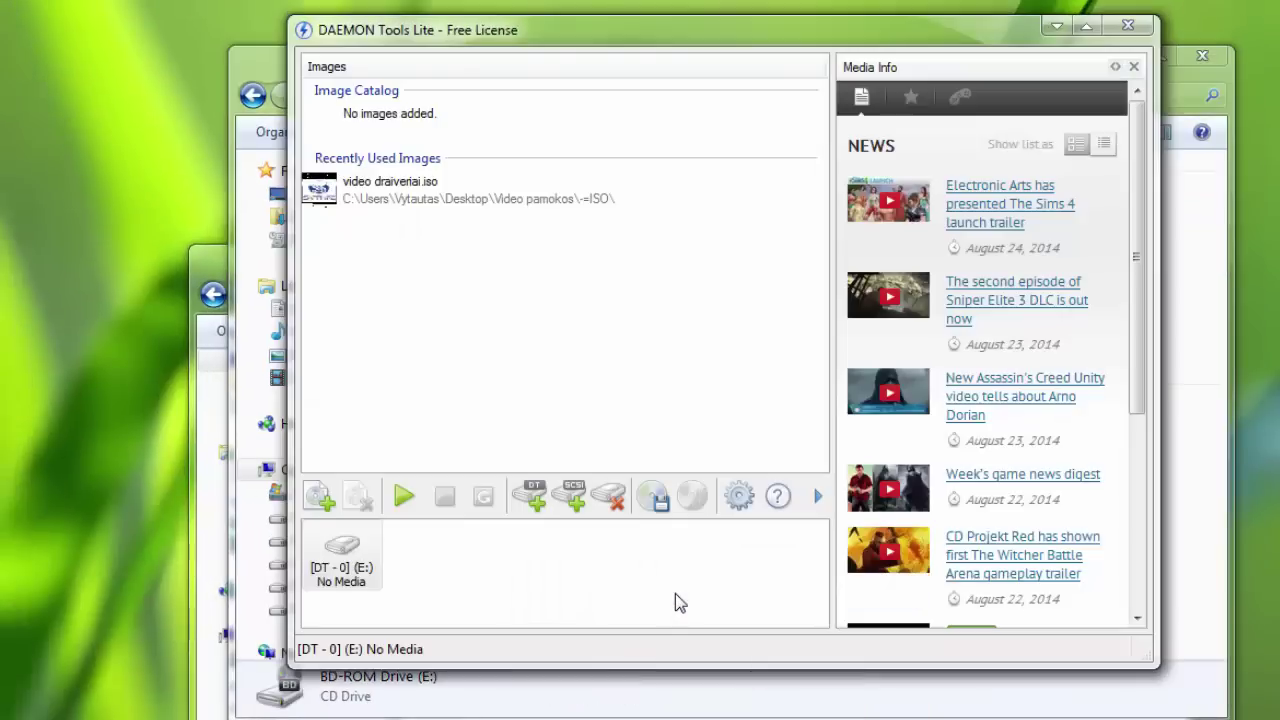
{"action": "left_click", "coordinate": [1128, 25]}
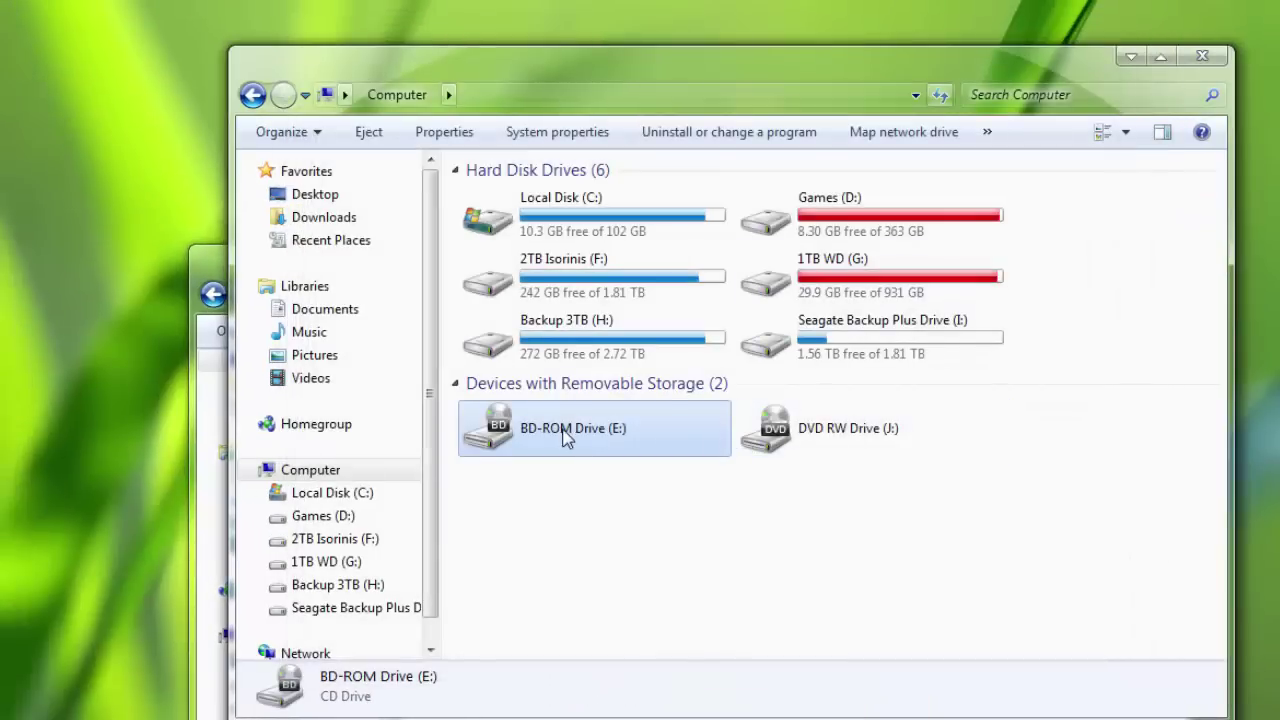
{"action": "left_click", "coordinate": [574, 508]}
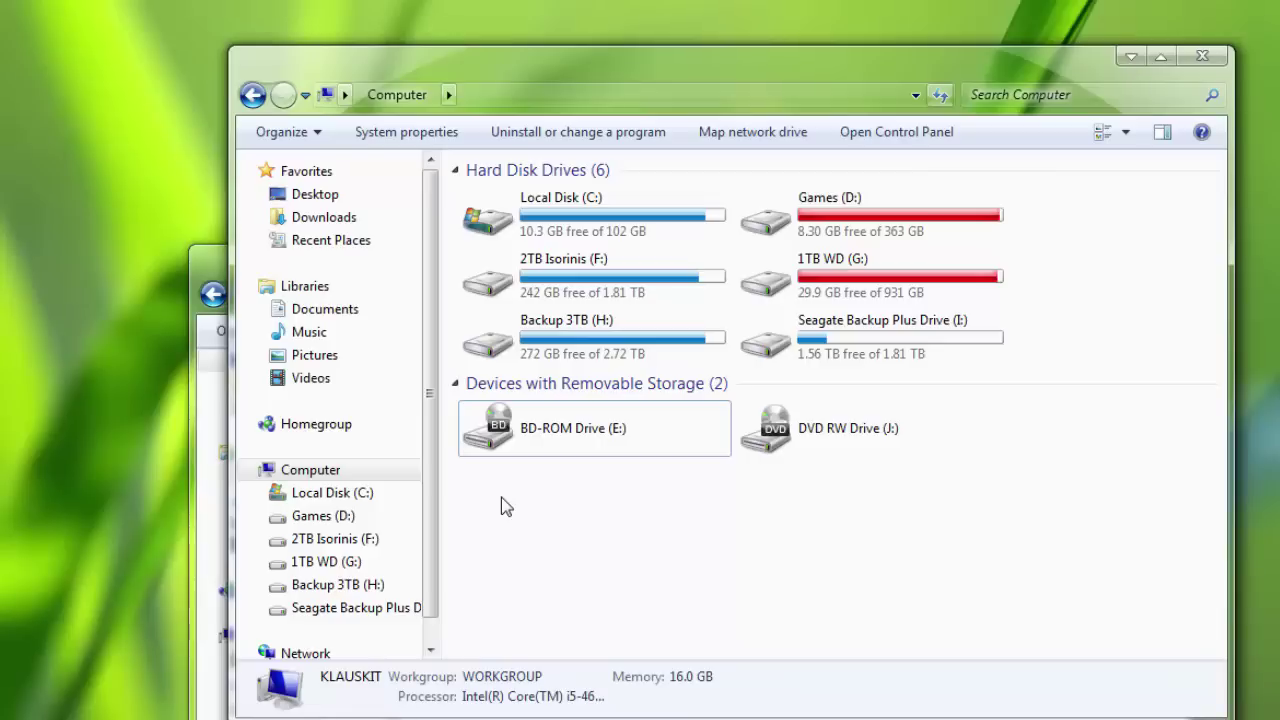